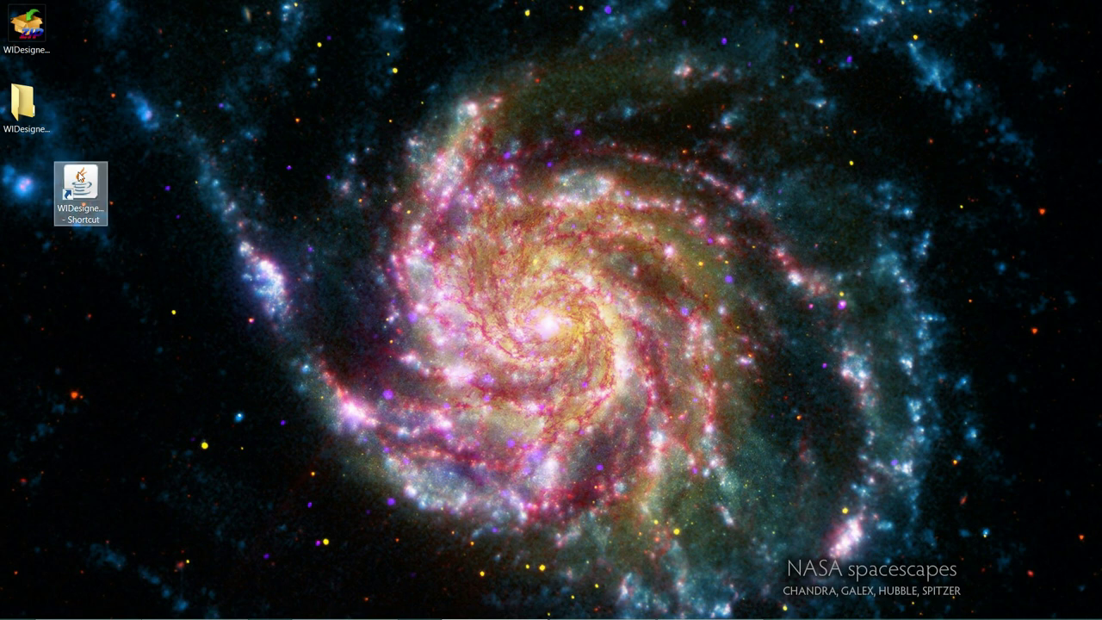
Launch Woodwind Instrument Designer and open the recent instrument file 0.75-bore_6-hole_NAF_starter
double_click(82, 189)
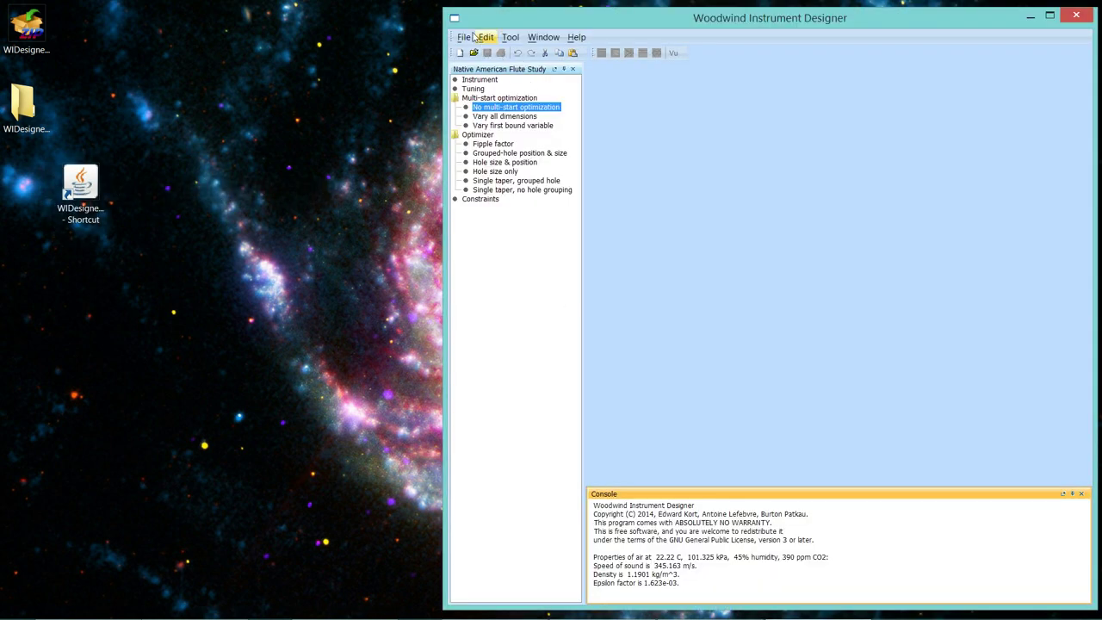
click(463, 37)
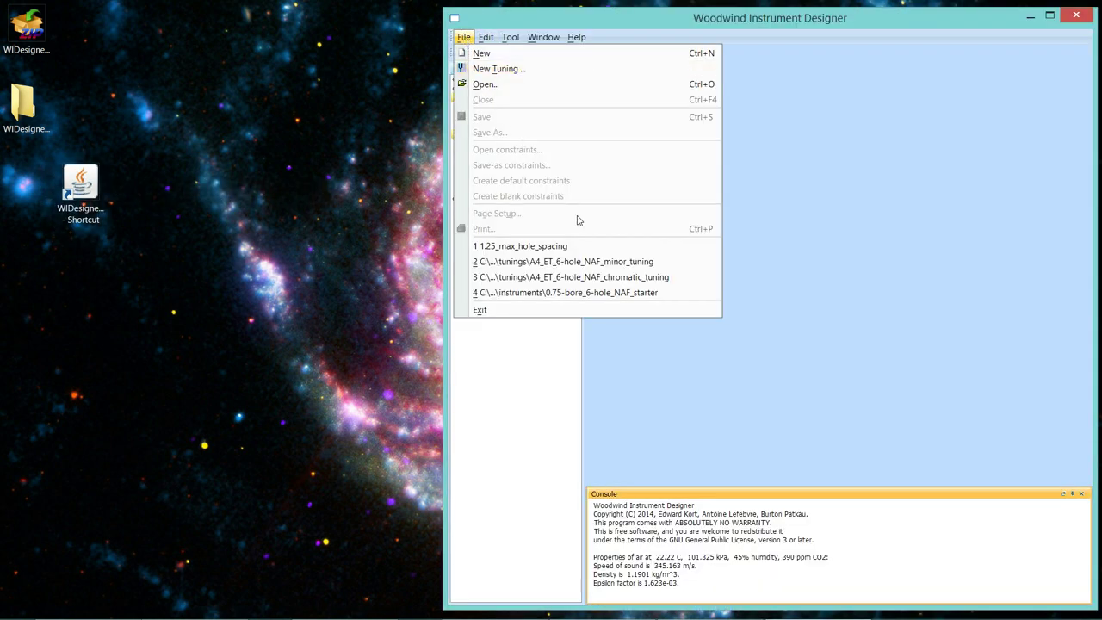
click(596, 294)
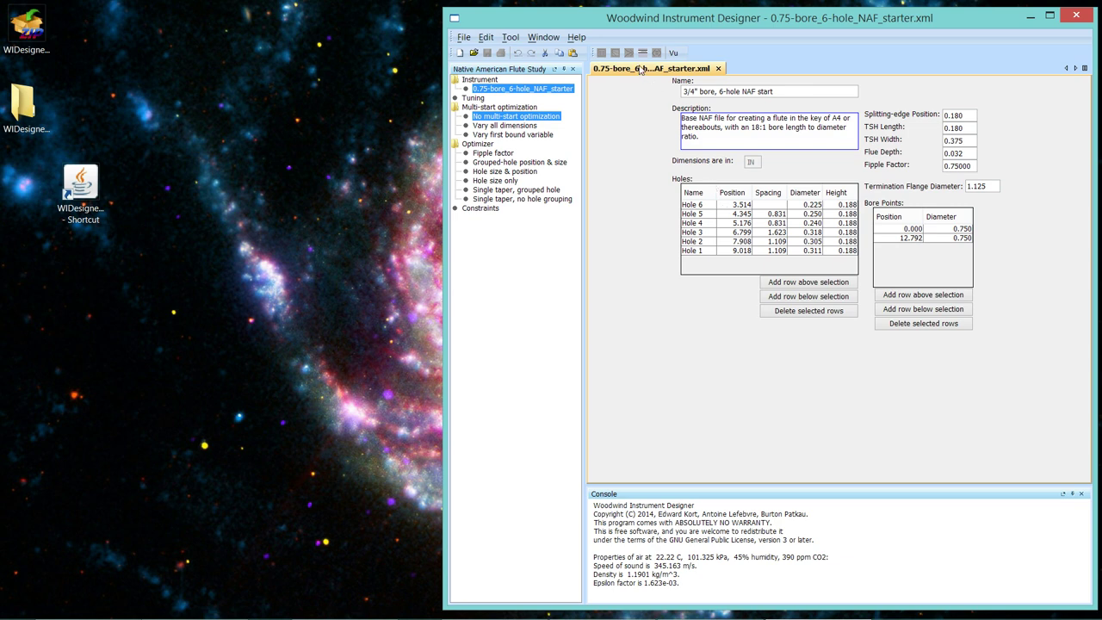
Sketch the starter instrument, enlarge and reposition the sketch window to examine the hole layout, and close it
click(642, 52)
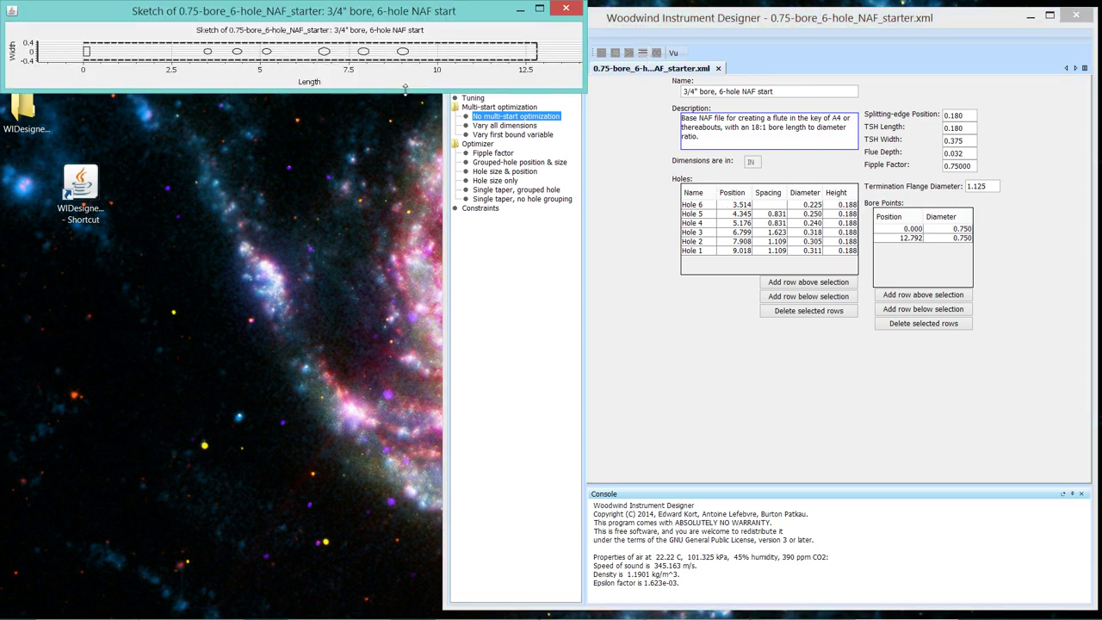
drag(405, 87, 409, 104)
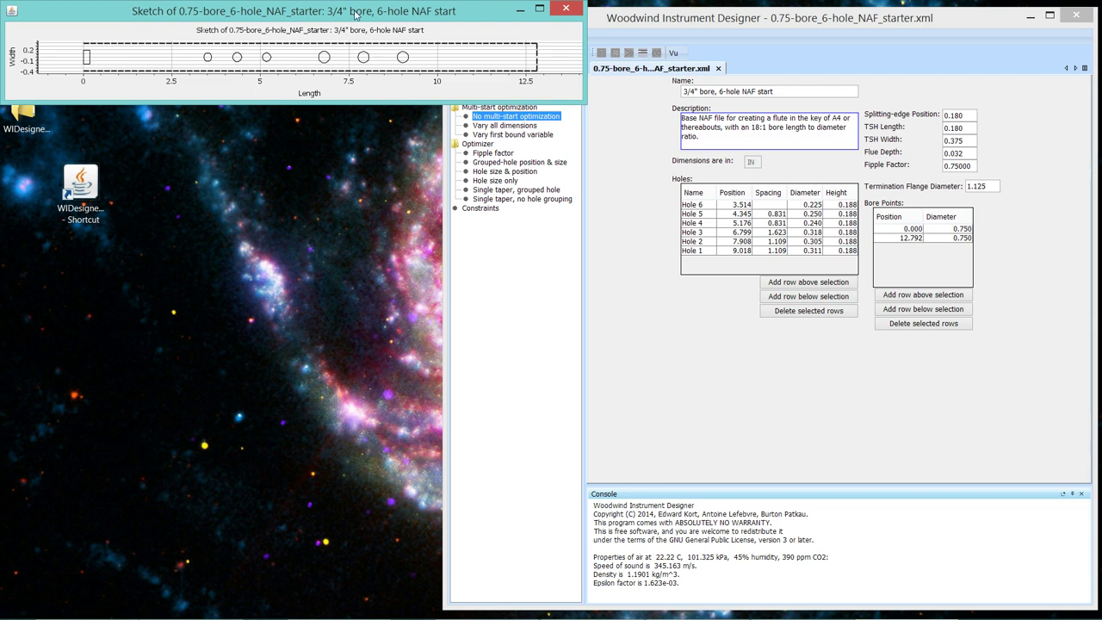
drag(355, 15, 543, 149)
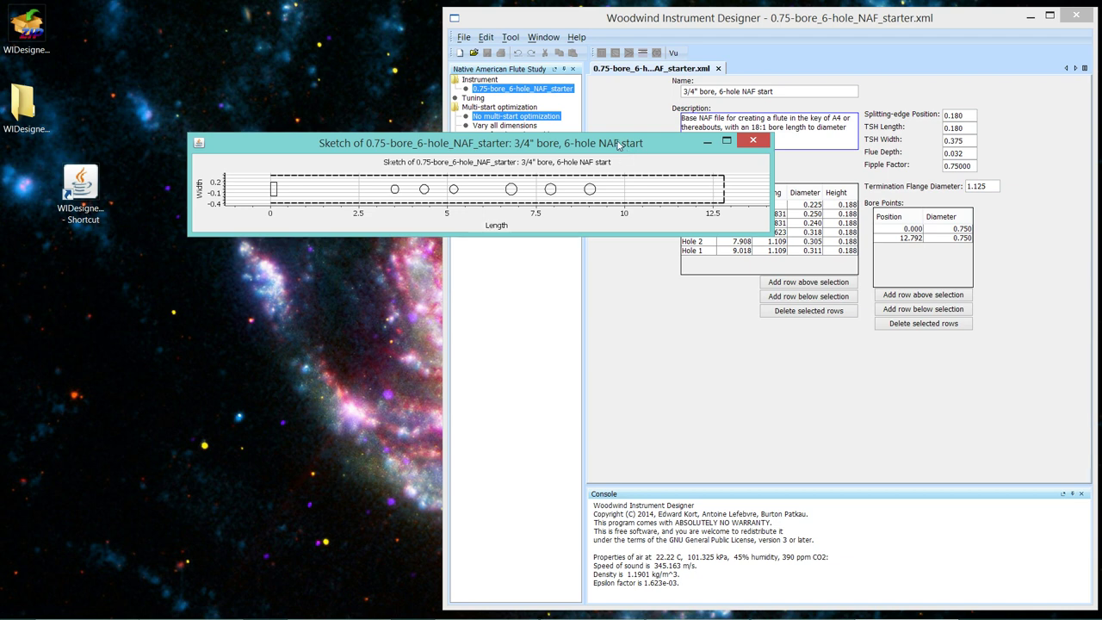
click(753, 140)
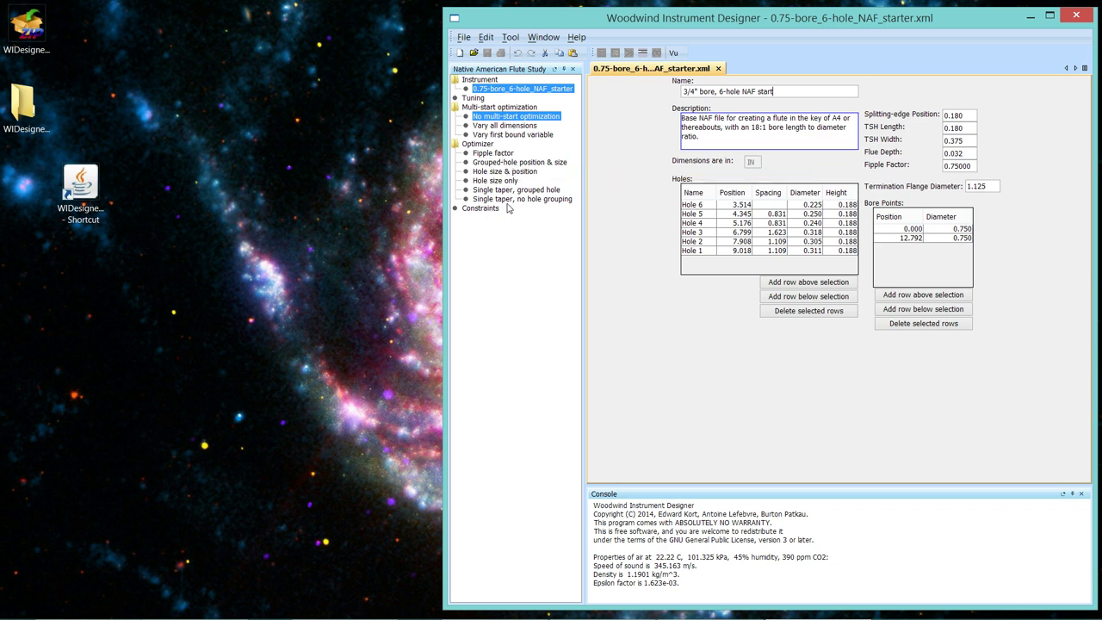
Choose the Hole size & position optimizer and create its default constraints for the six-hole flute
mouse_move(508, 205)
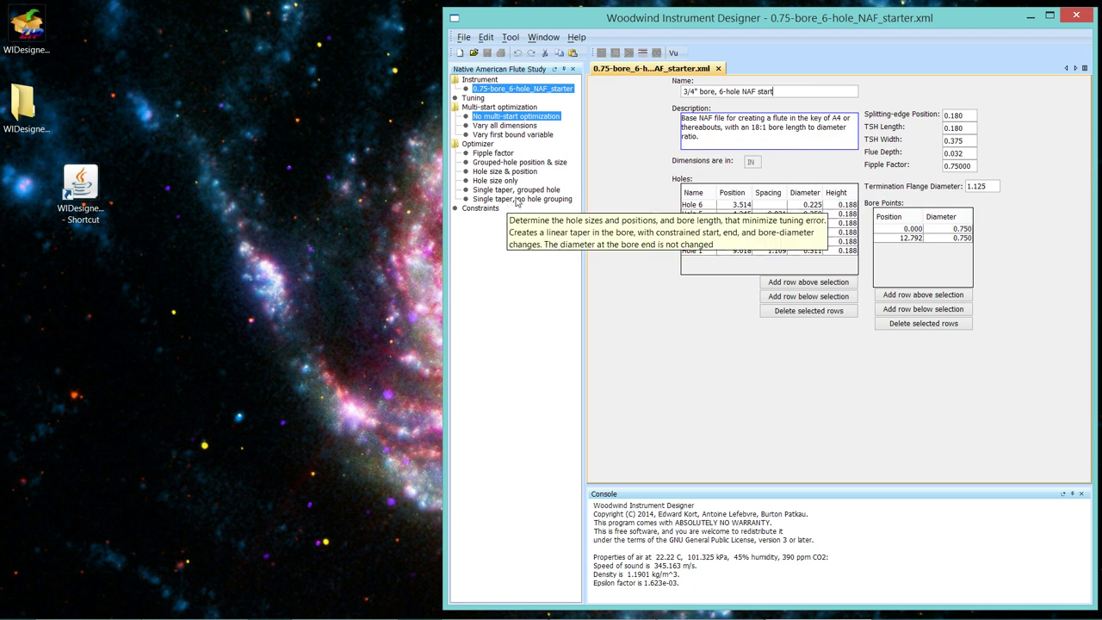
mouse_move(517, 167)
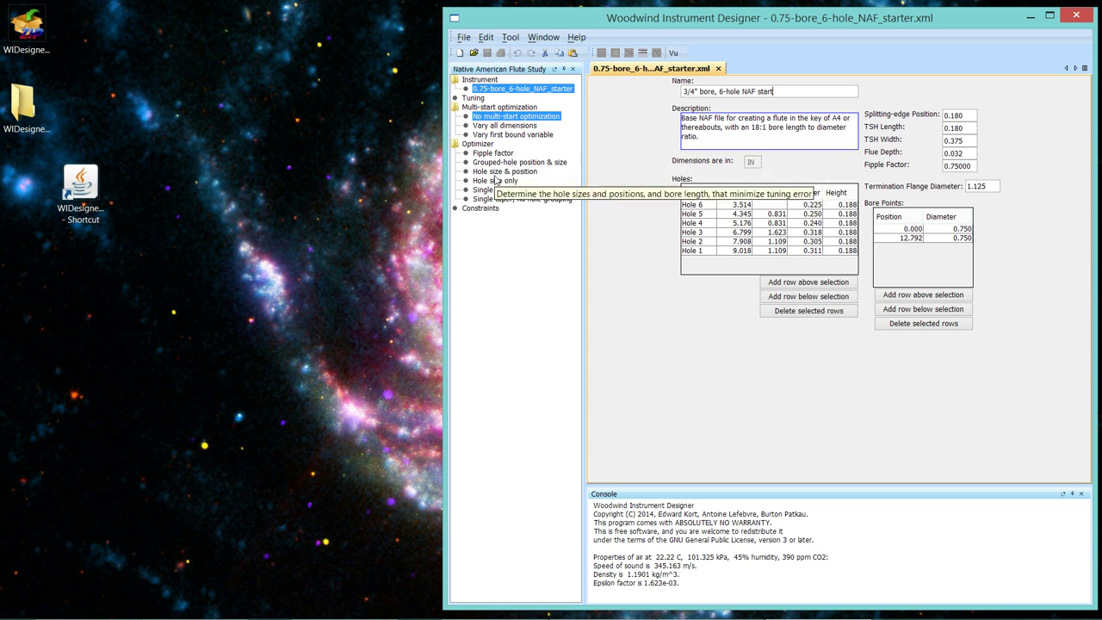
click(490, 175)
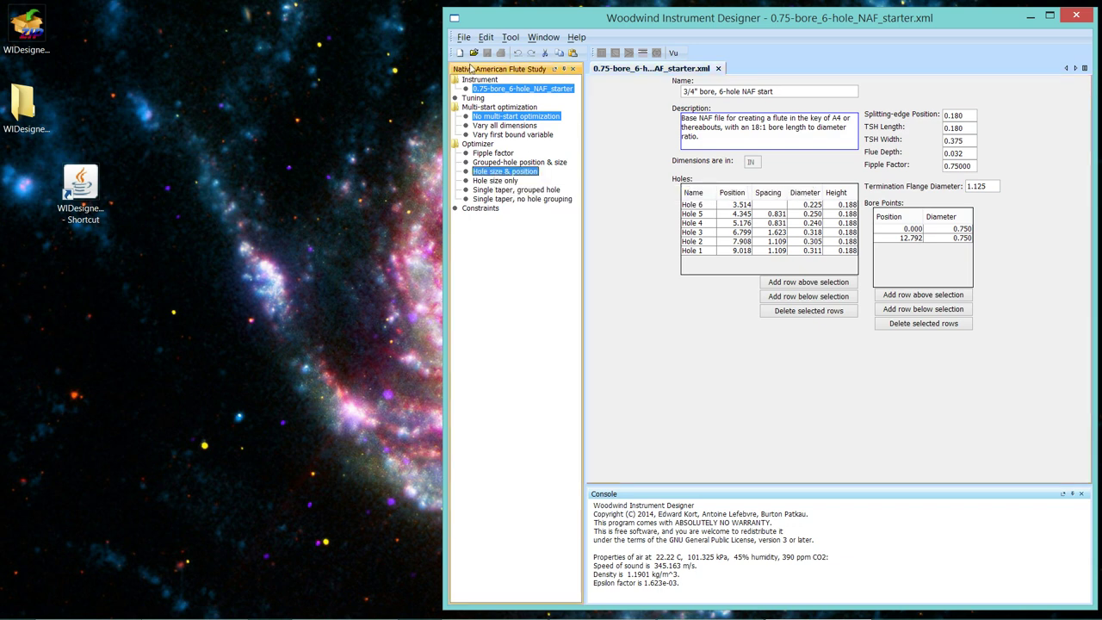
click(464, 38)
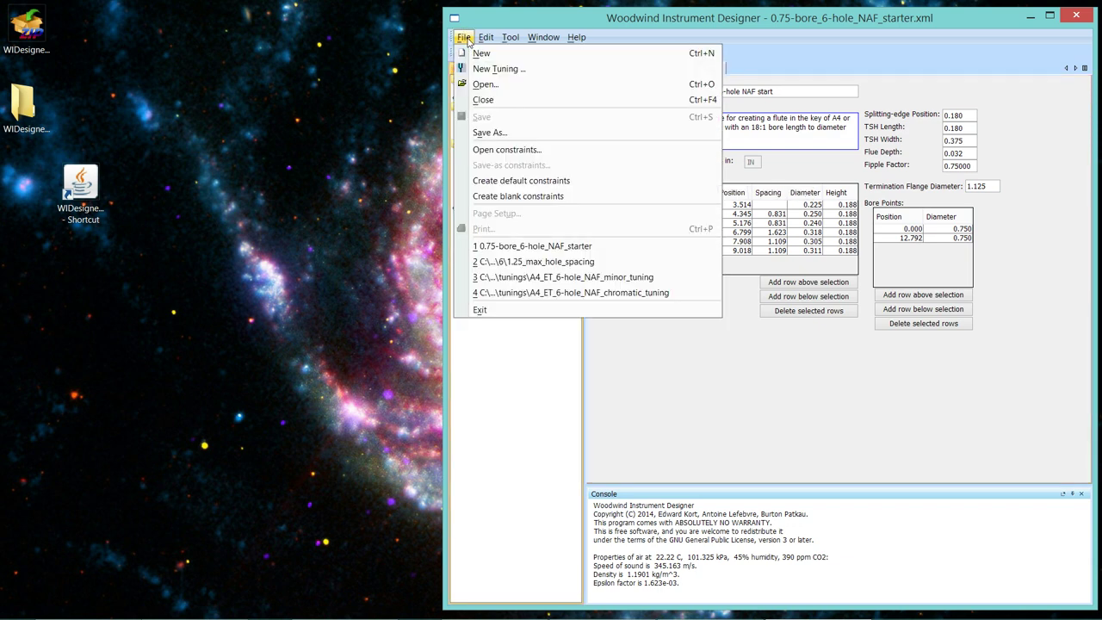
click(506, 181)
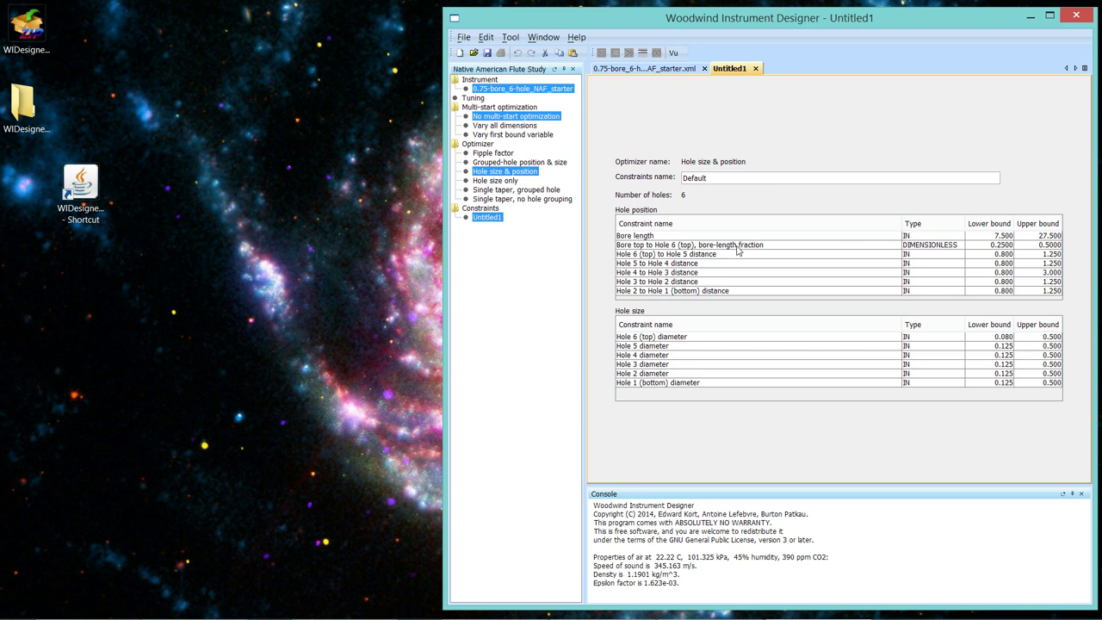
Sketch the starter instrument again and move the sketch beside the constraints to examine the Hole 6 position
click(642, 52)
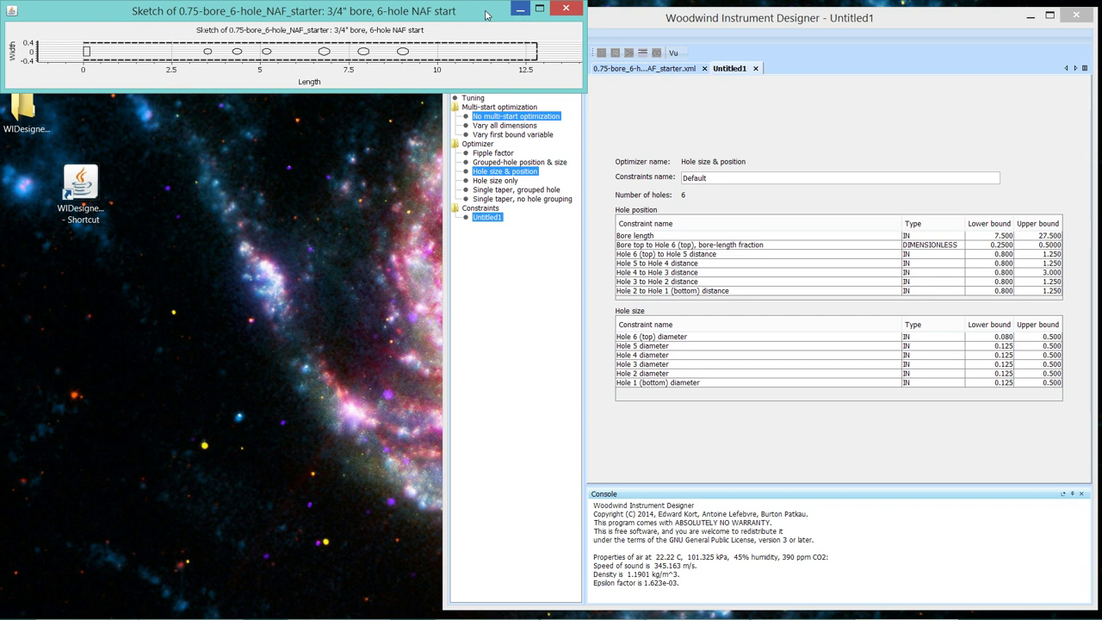
drag(485, 15, 554, 104)
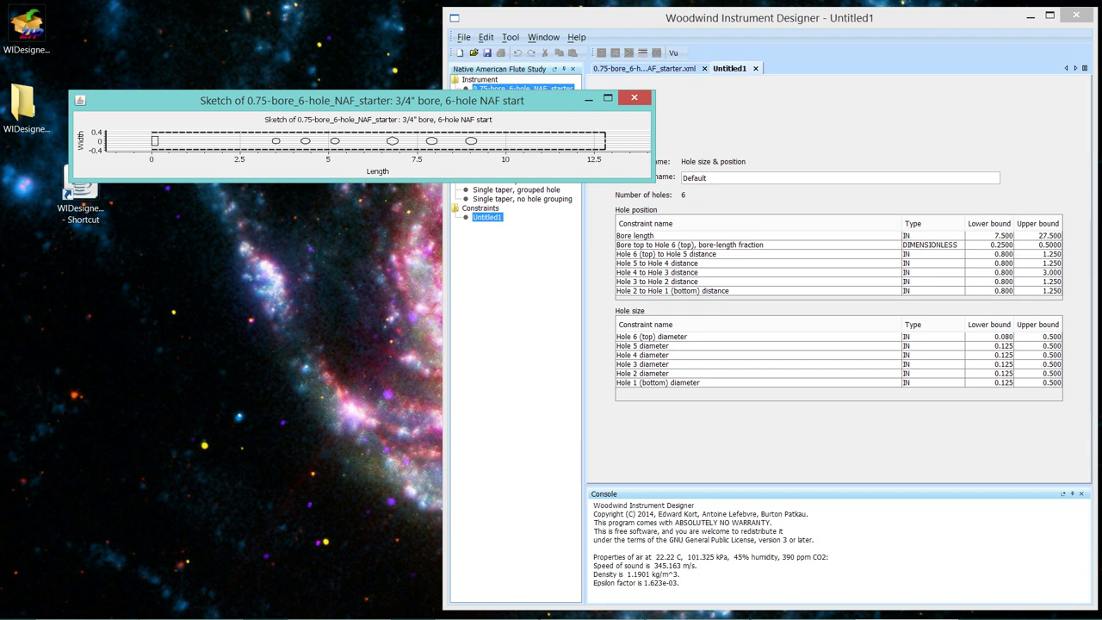
Switch to the Nodal Interference Check workbook in Excel and examine the cells behind the Min Hole 6/Bore Length formula
mouse_move(582, 613)
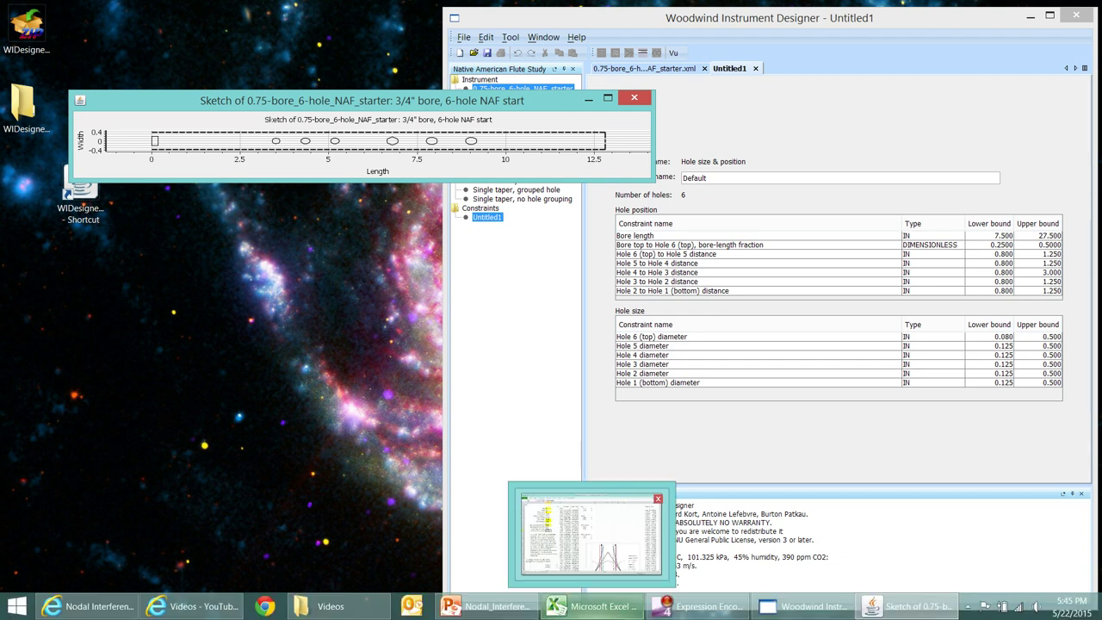
click(582, 613)
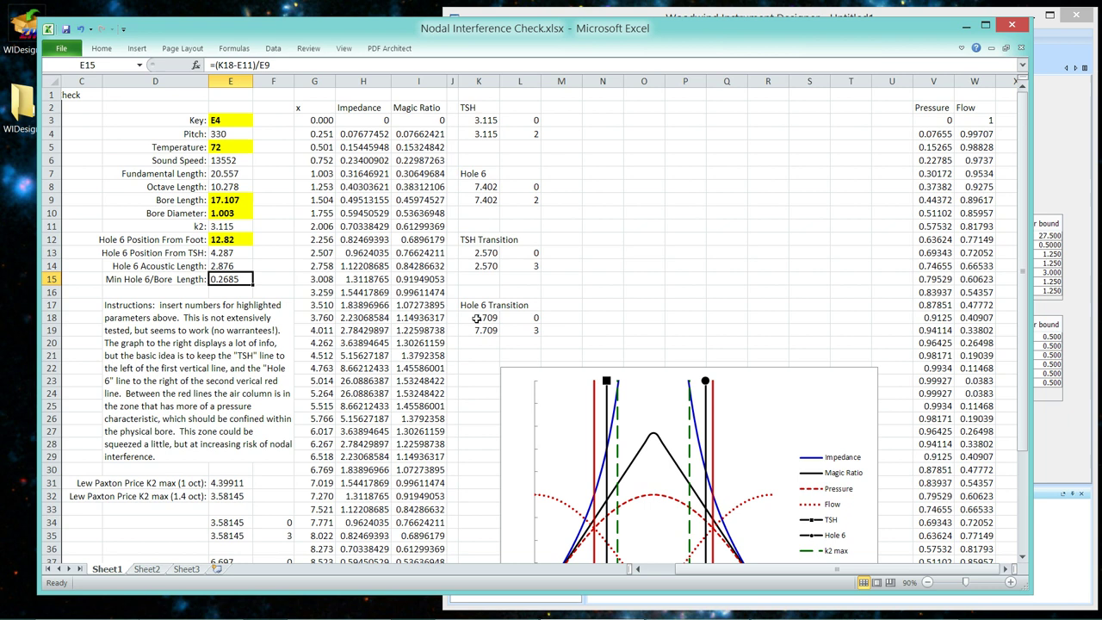
click(476, 318)
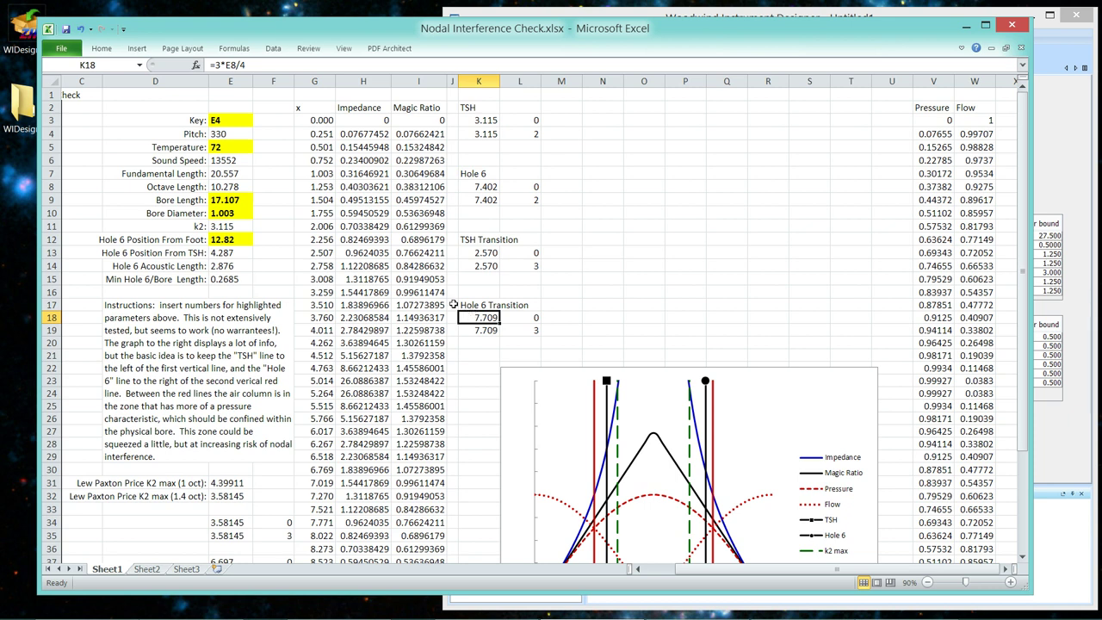
click(231, 225)
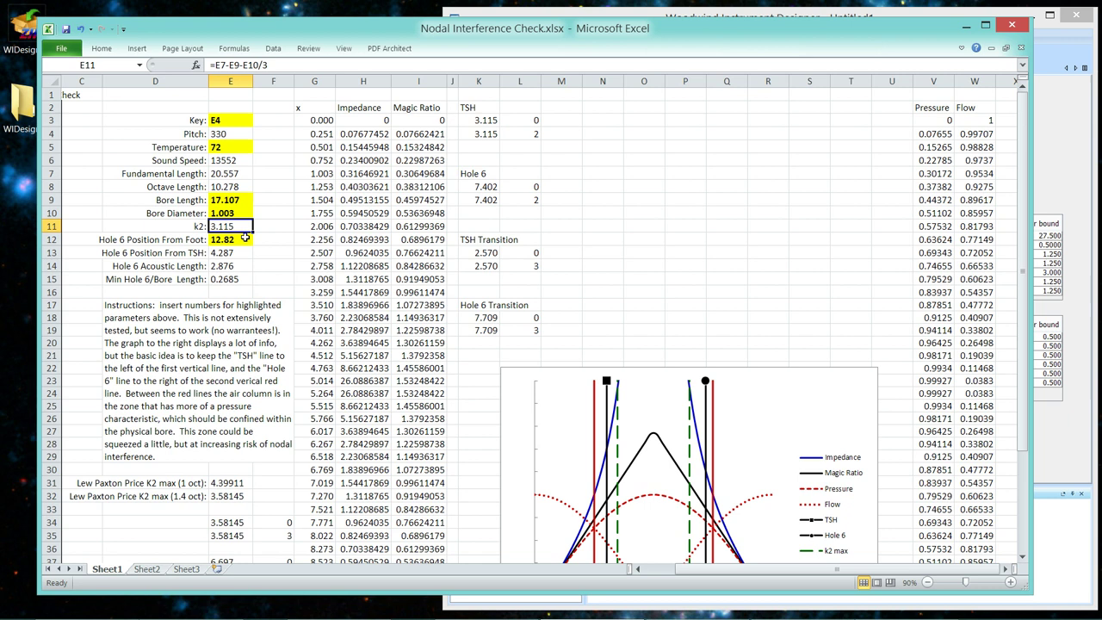
click(239, 200)
click(233, 281)
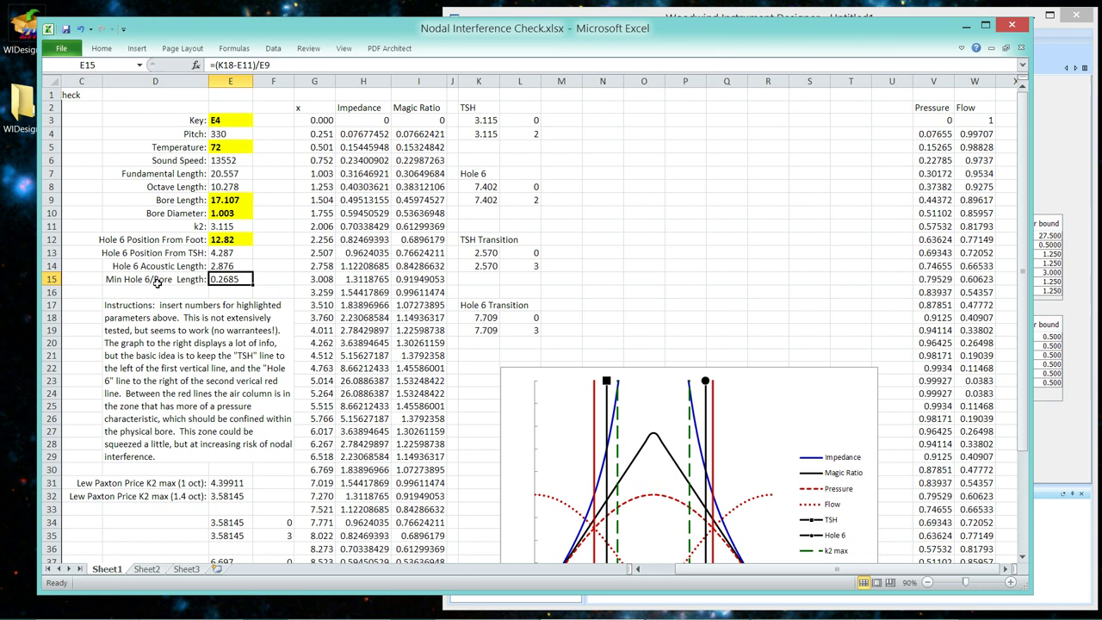
Return to Woodwind Instrument Designer and set the lower bound of the bore top to Hole 6 bore-length fraction to 0.33
click(1059, 169)
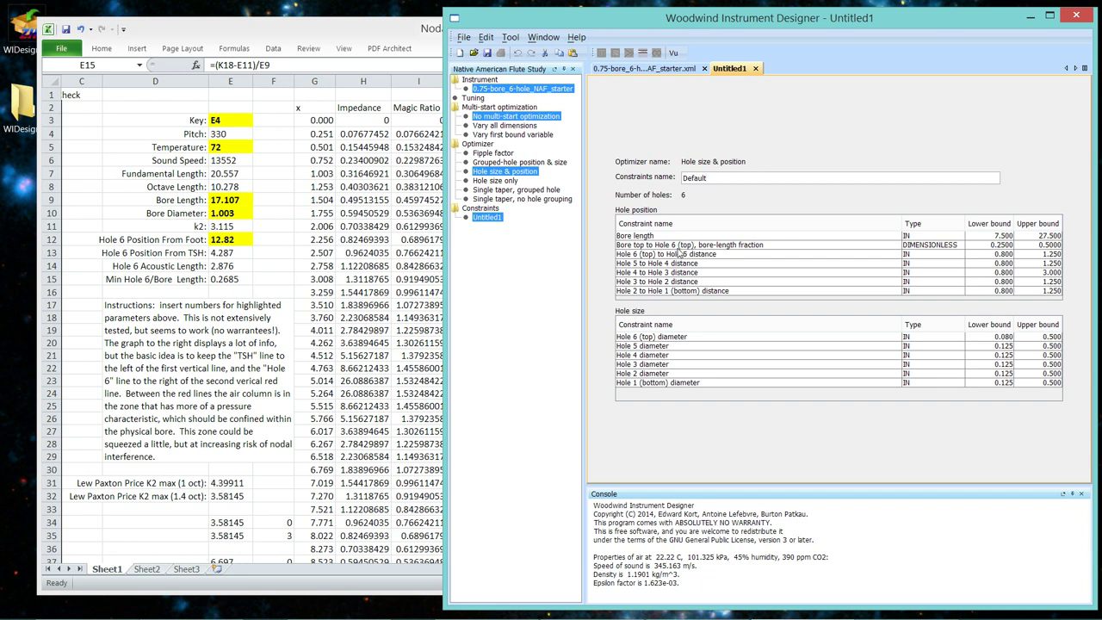
click(1003, 246)
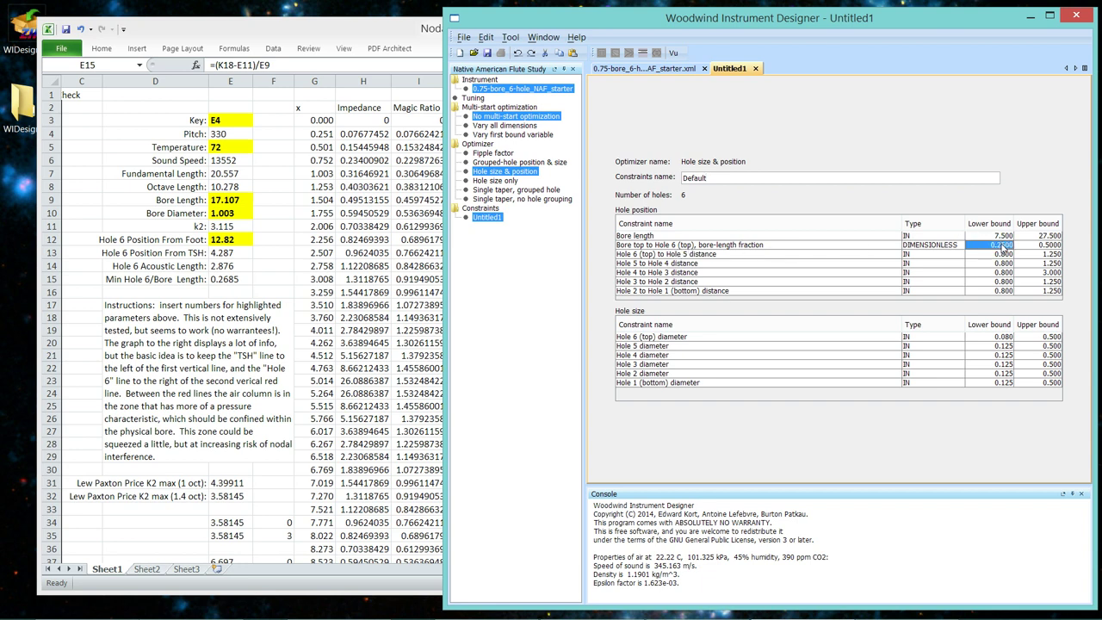
click(1003, 245)
text(.33)
click(1001, 254)
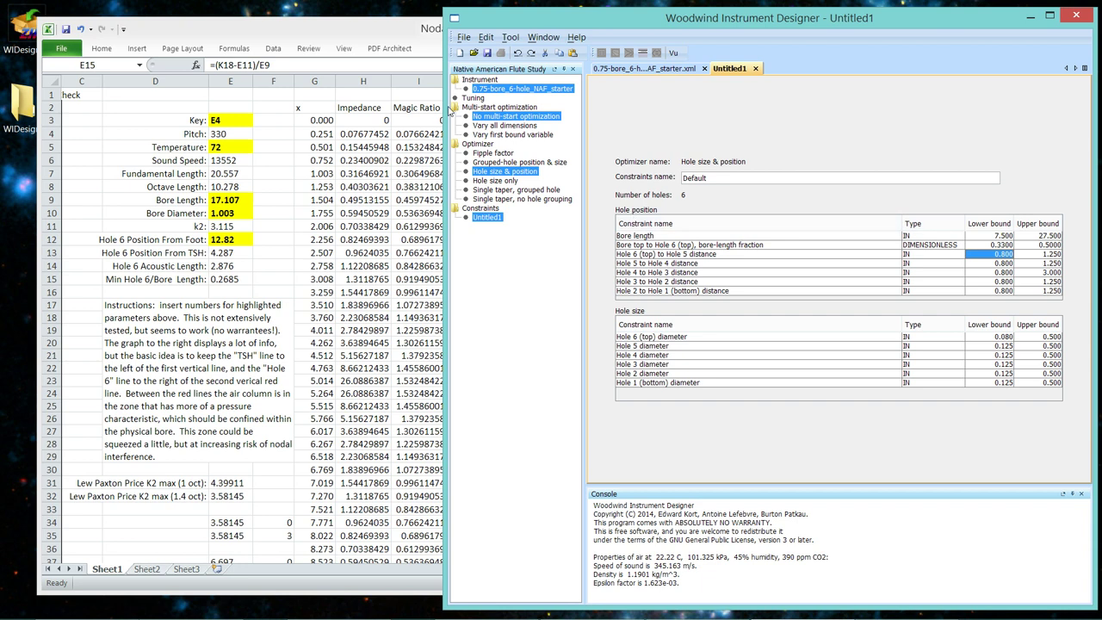
Review the Min Hole 6/Bore Length cell in Excel and the starter instrument's dimensions in Woodwind Instrument Designer
click(319, 32)
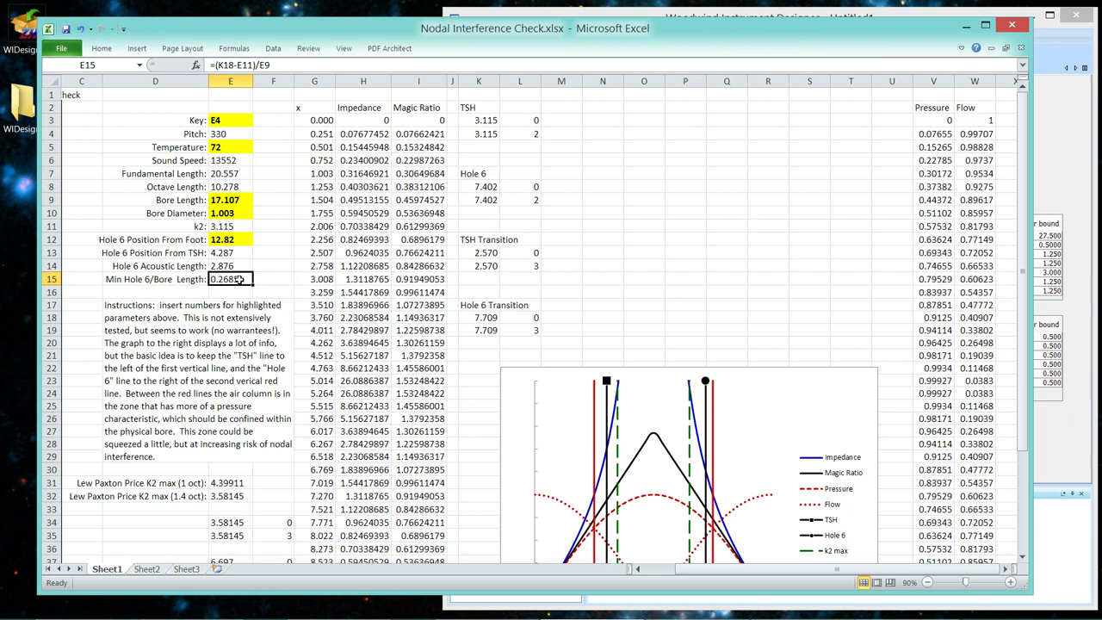
click(1050, 134)
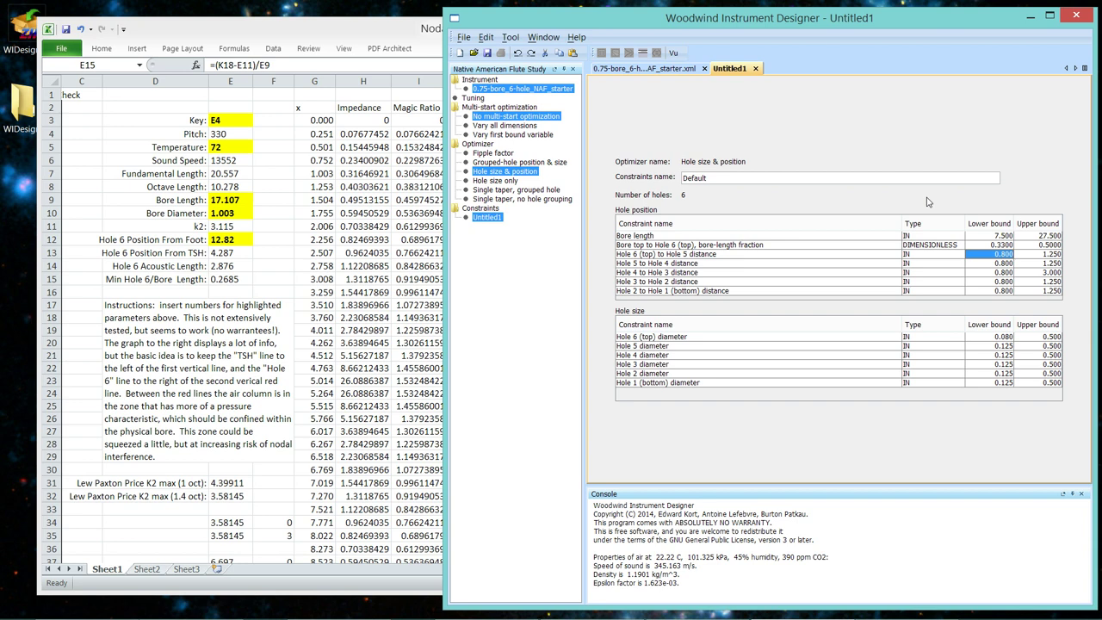
click(643, 69)
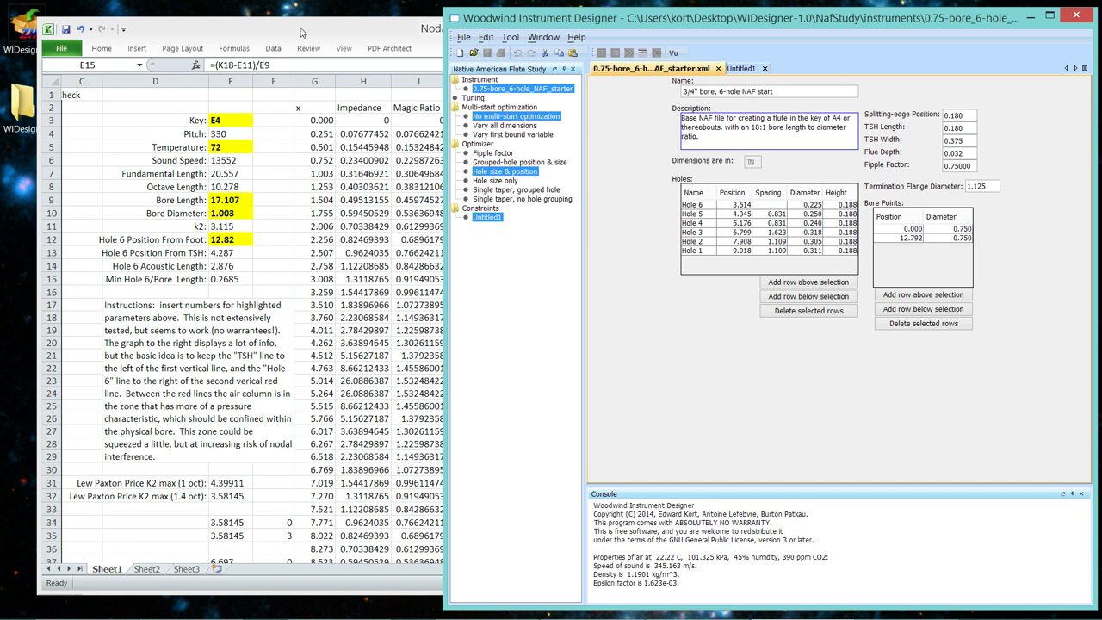
Switch to the Excel workbook and set the key to A4 and the pitch to 432
click(301, 32)
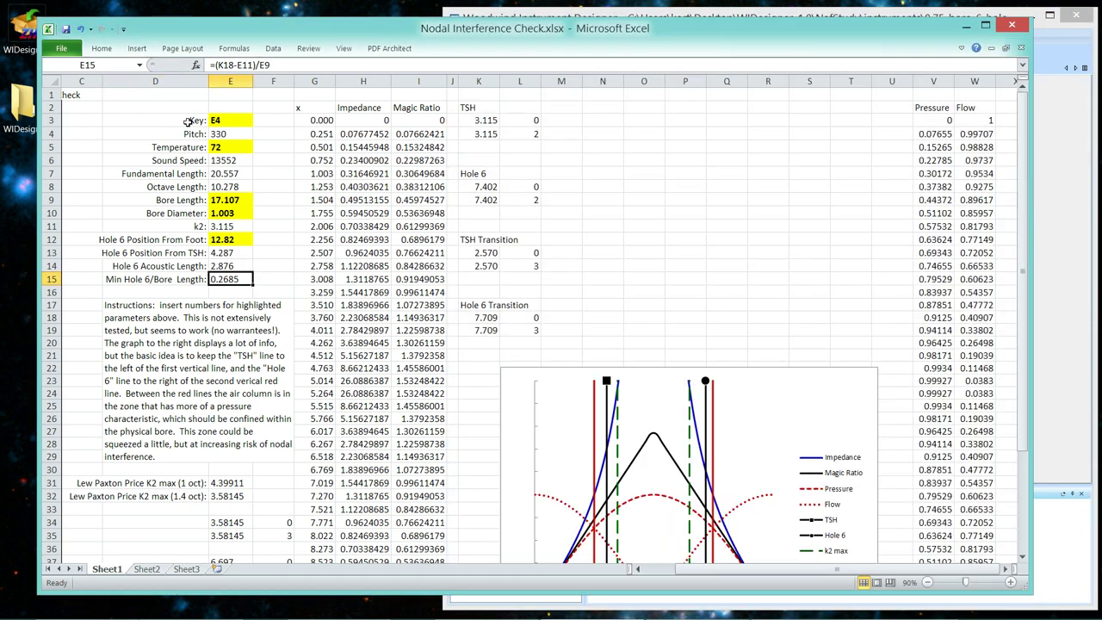
click(233, 124)
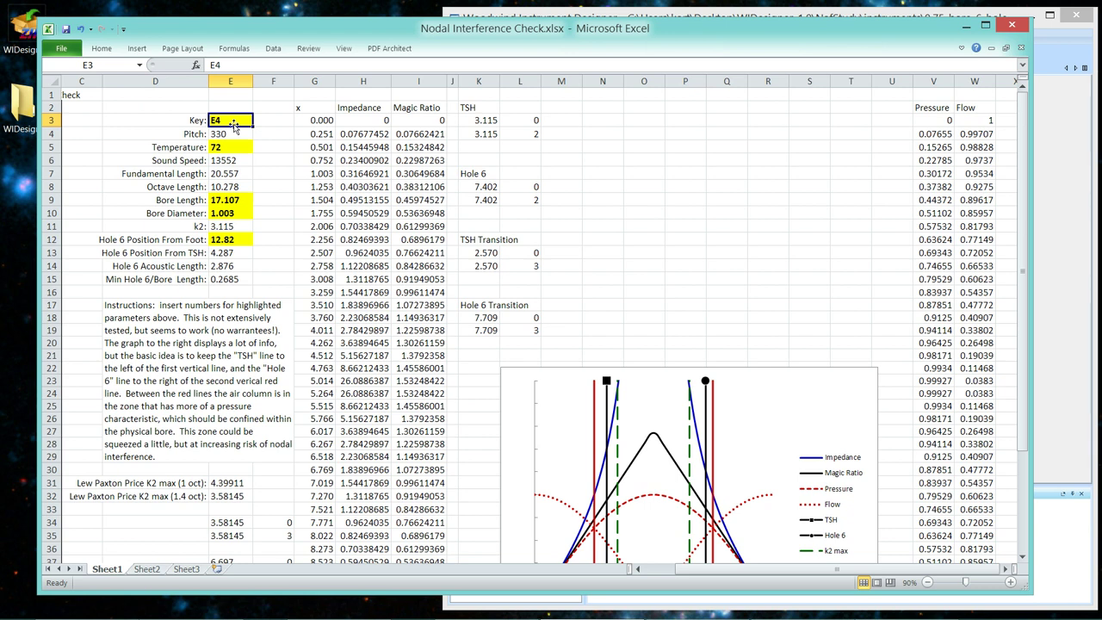
text(A4)
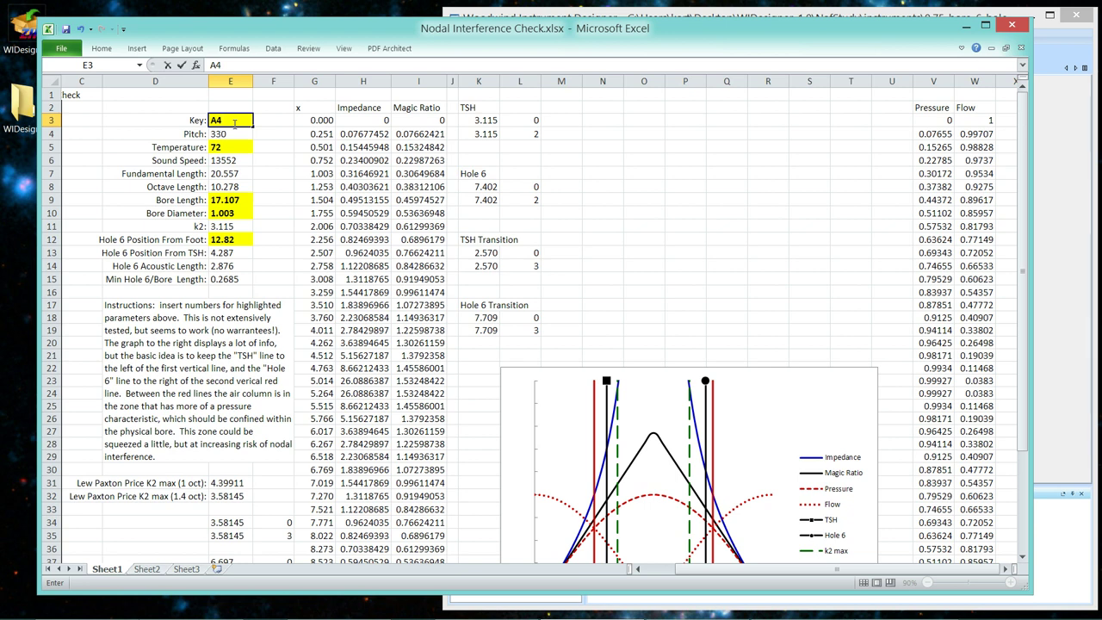
key(Return)
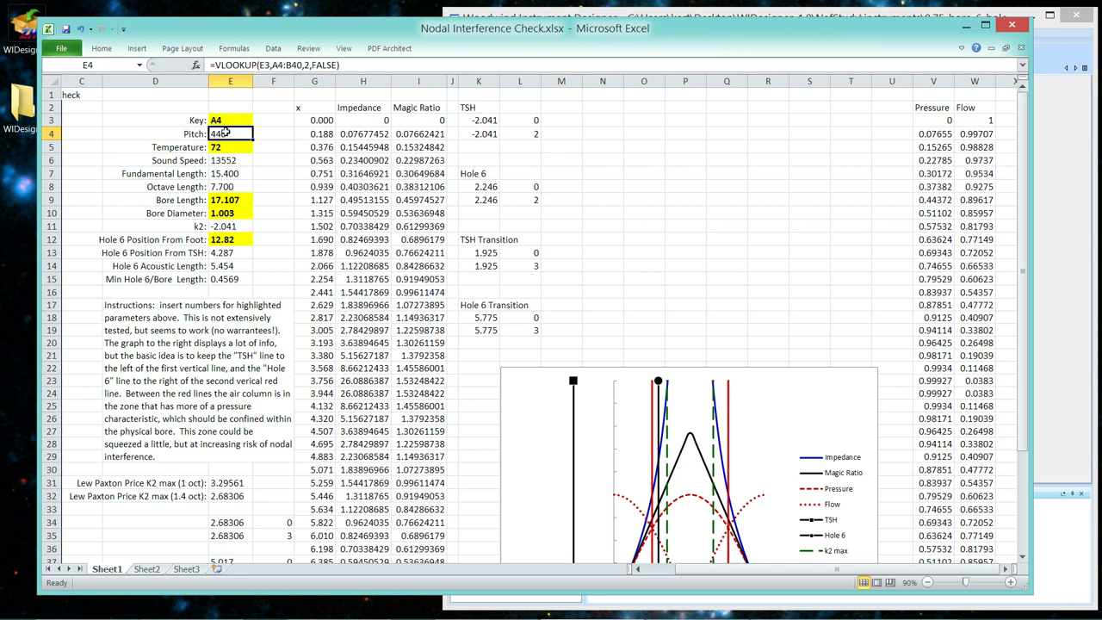
text(432)
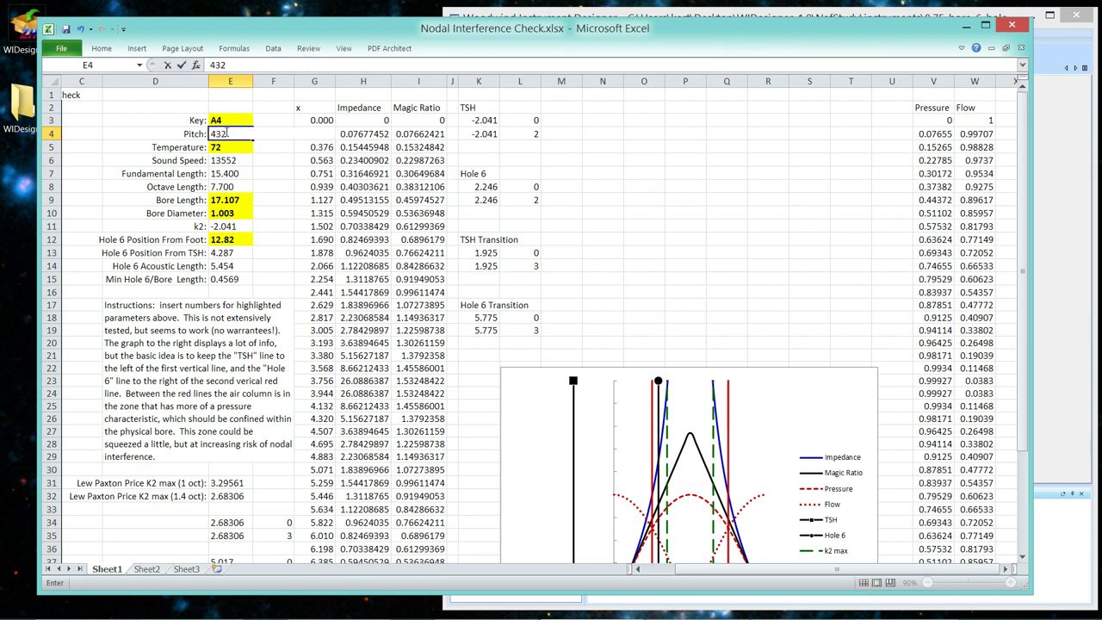
key(Return)
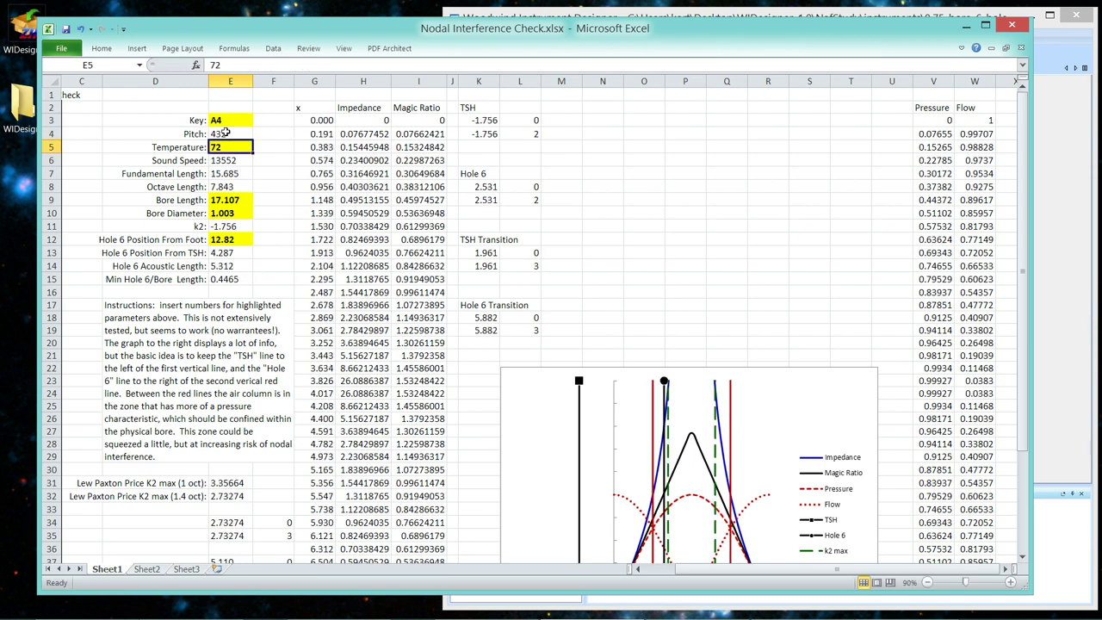
Set the bore length to 13 and the bore diameter to 0.75 in the nodal interference sheet
click(230, 199)
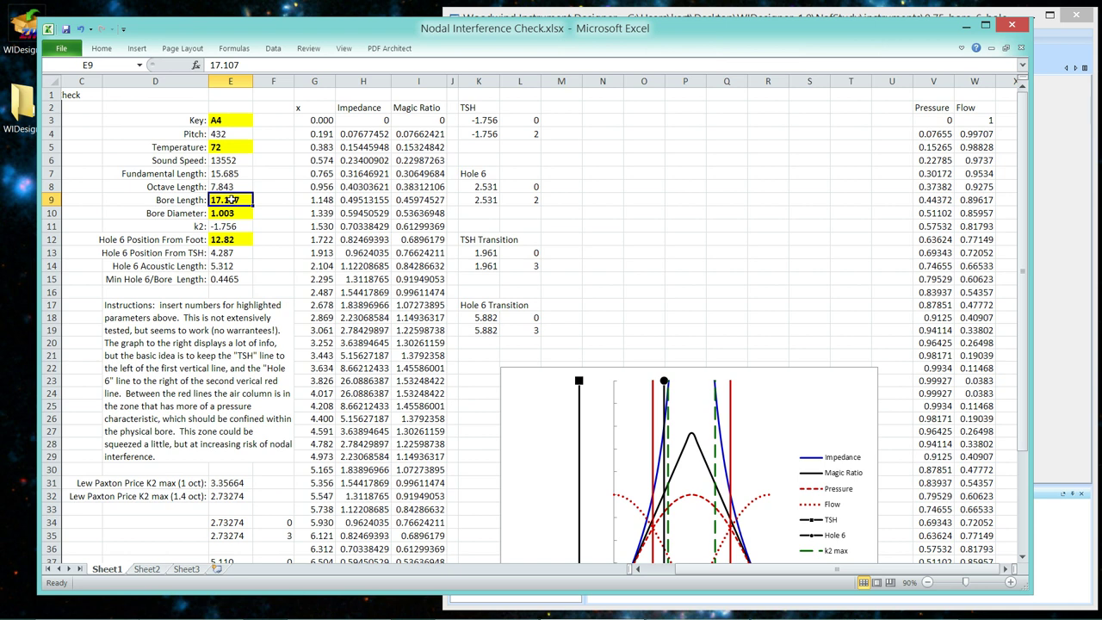
text(13)
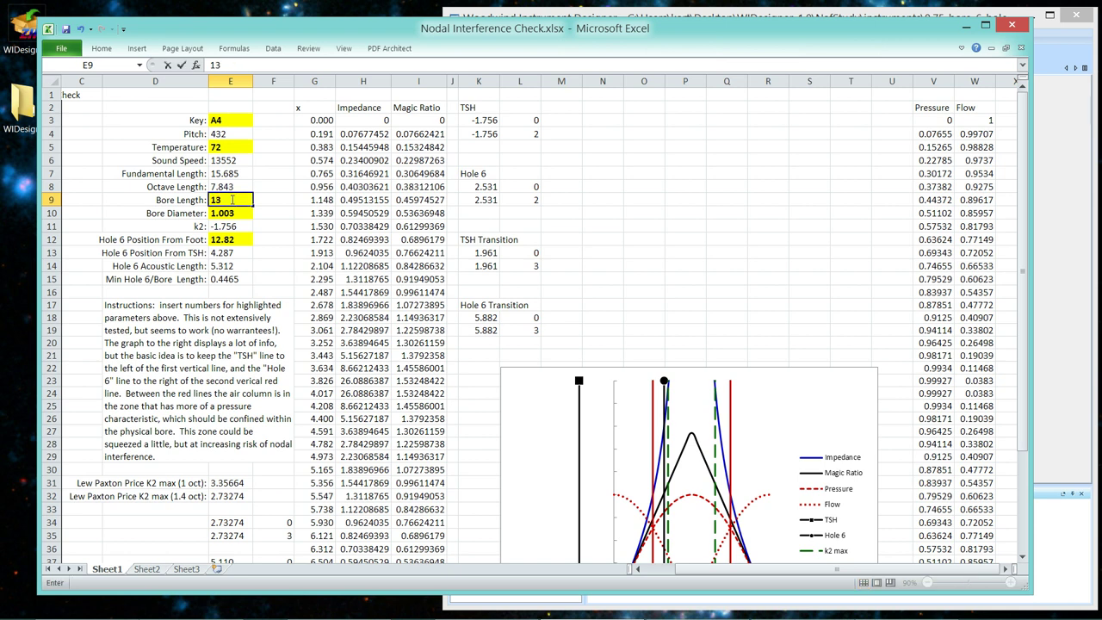
key(Return)
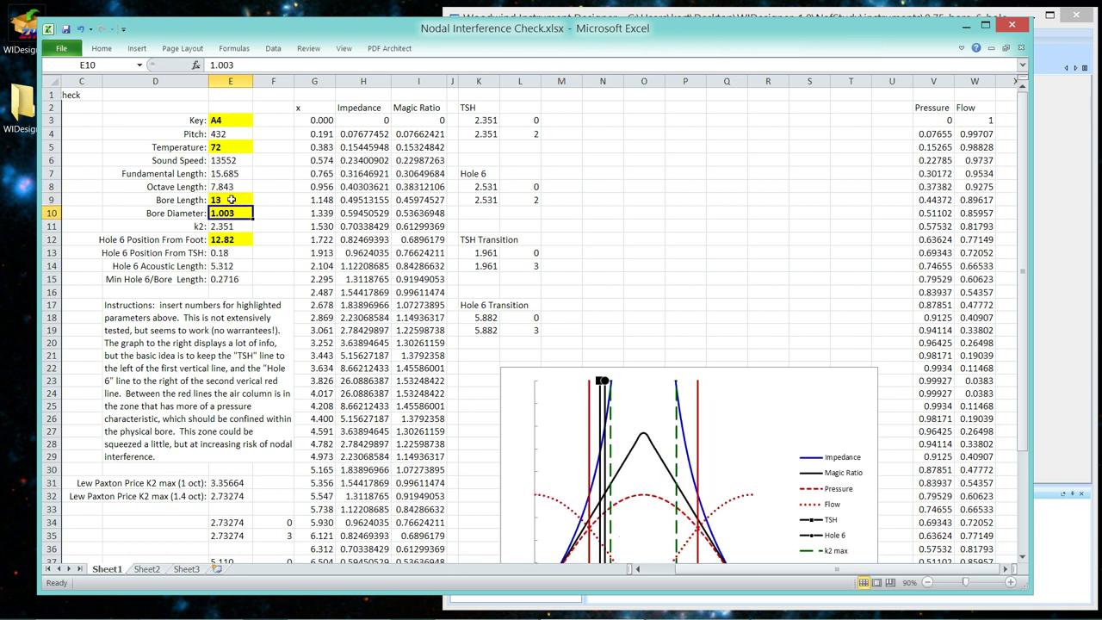
text(.)
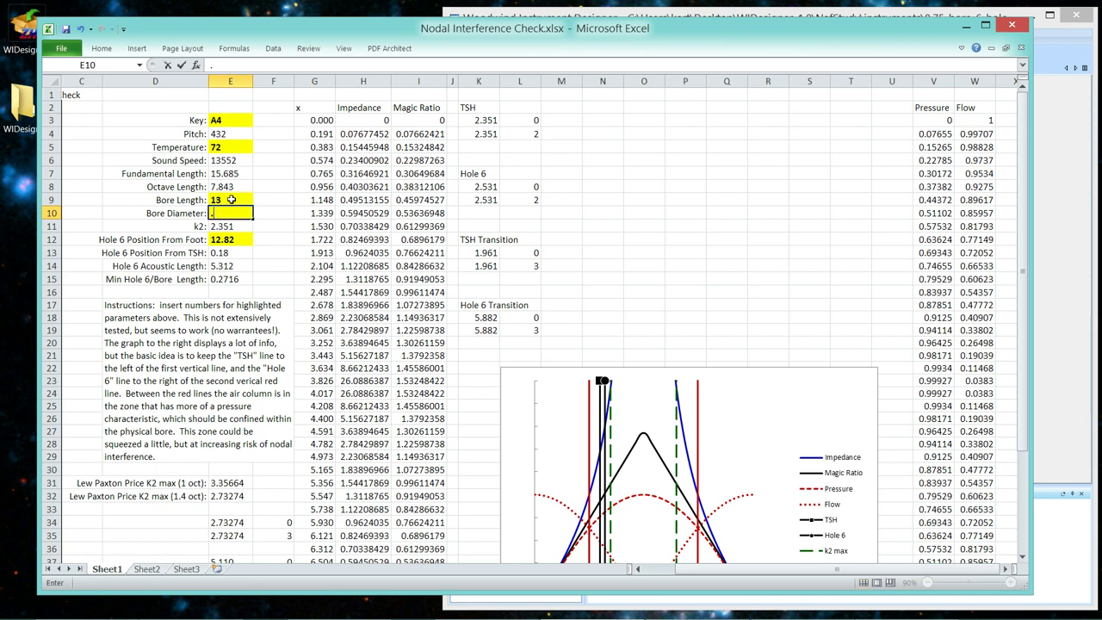
text(75)
key(Return)
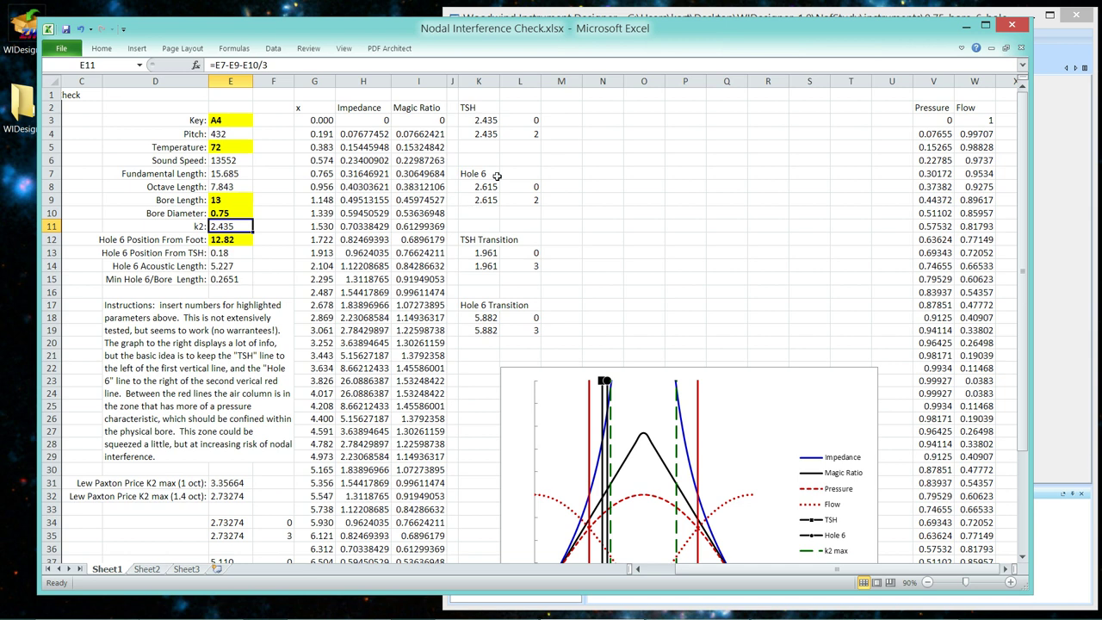
In Woodwind Instrument Designer's untitled constraints, set the lower bound of the bore top to Hole 6 bore-length fraction to 0.28
click(1063, 115)
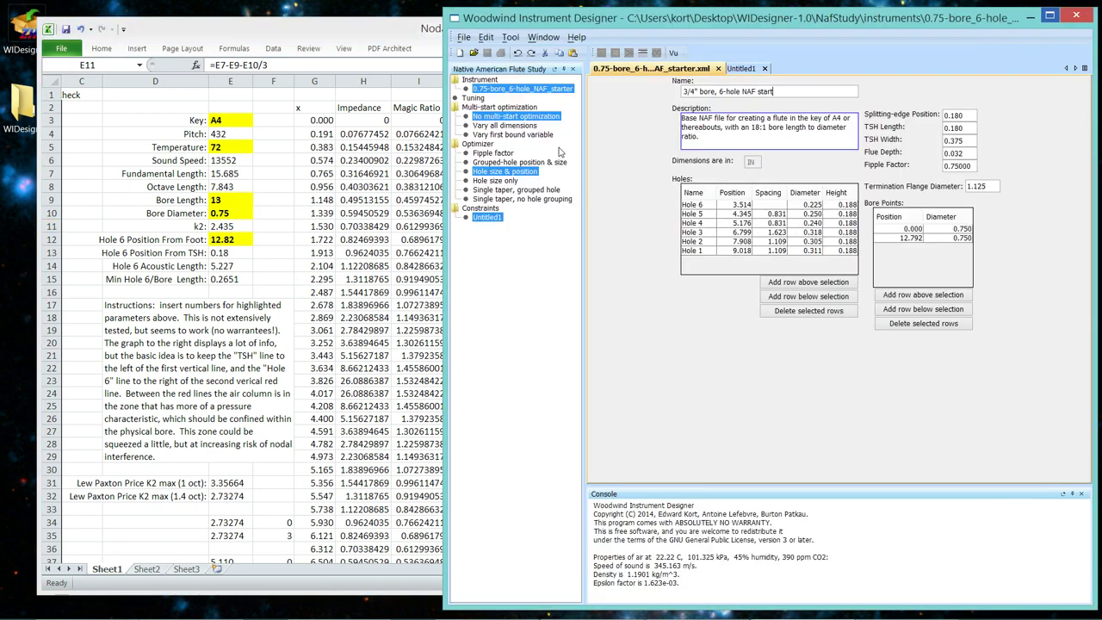
click(742, 69)
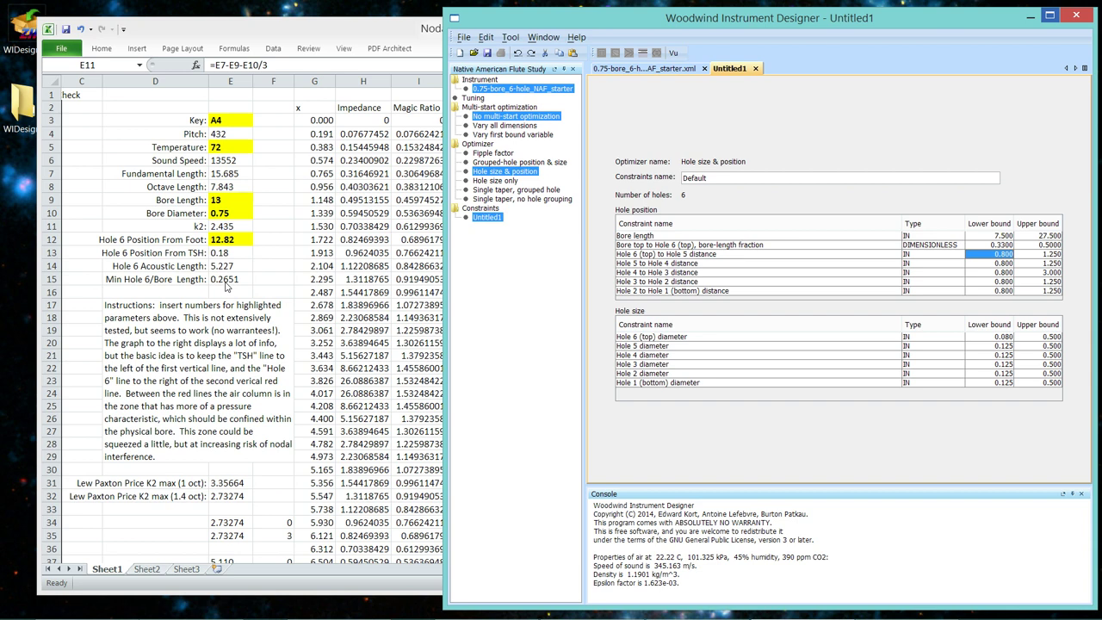
click(993, 245)
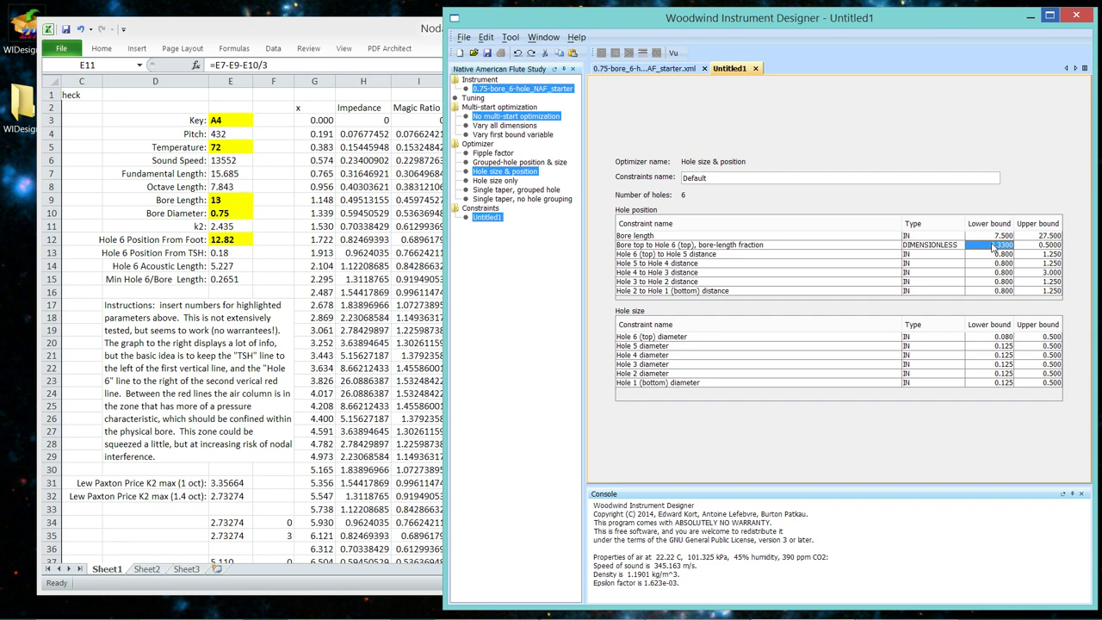
double_click(993, 245)
text(.28)
key(Return)
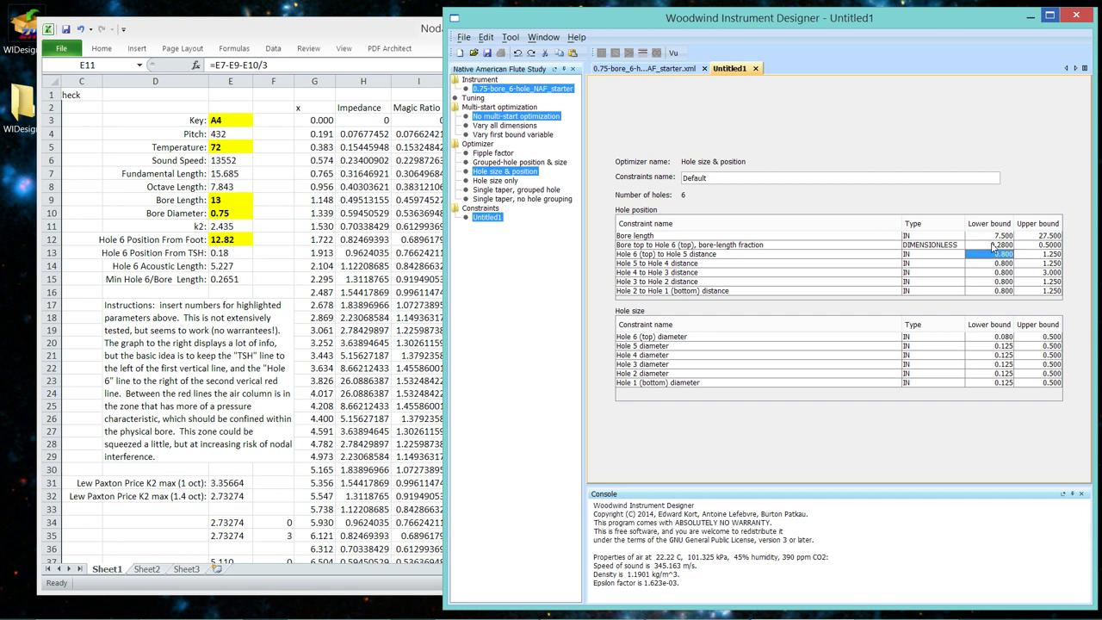